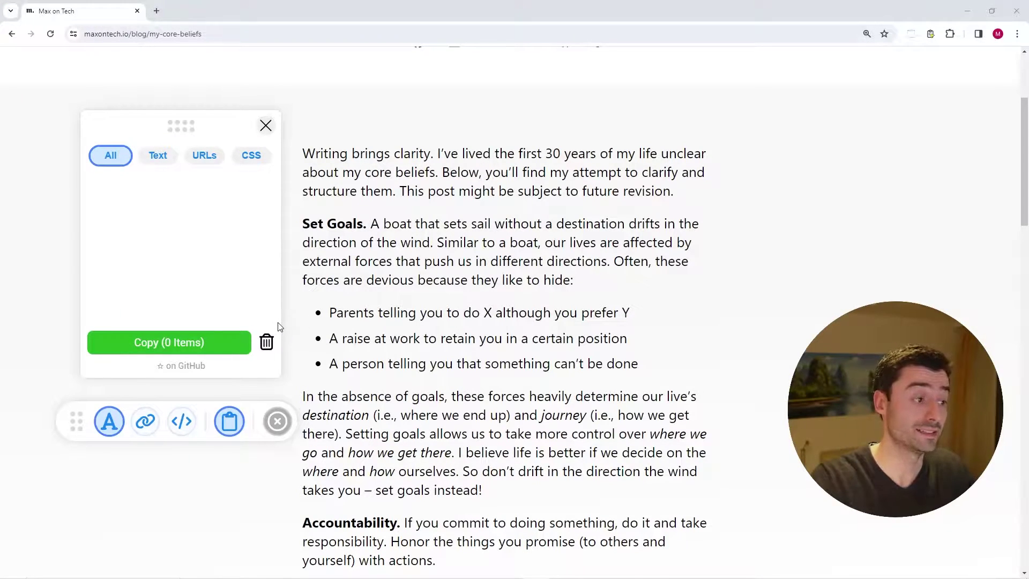
Turn on Copy Text and capture seven fragments from the opening paragraphs and three bullets
left_click(114, 421)
left_click_drag(304, 153, 670, 153)
left_click_drag(341, 172, 547, 173)
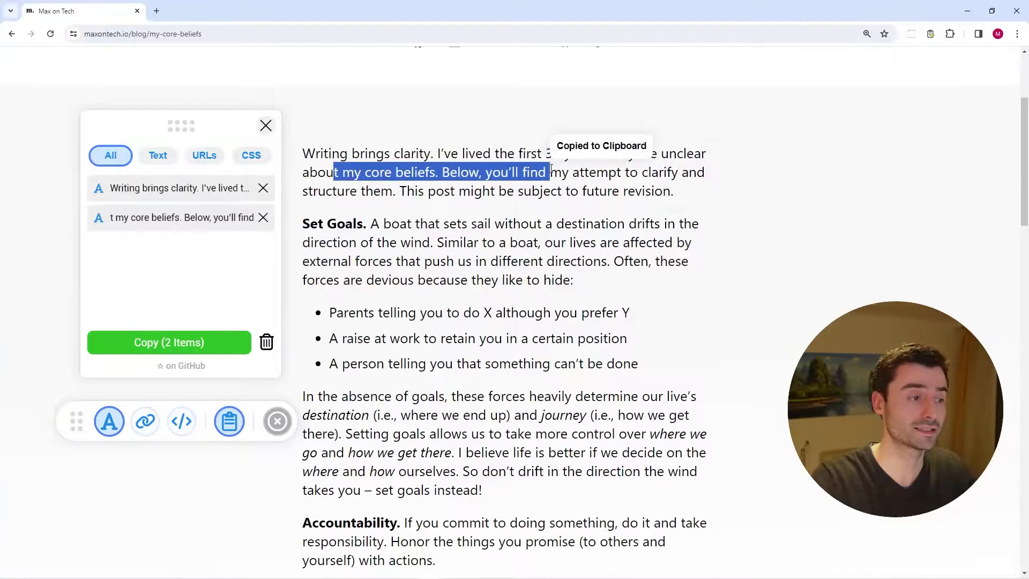
left_click_drag(416, 224, 515, 223)
left_click_drag(394, 261, 447, 261)
left_click_drag(394, 312, 460, 312)
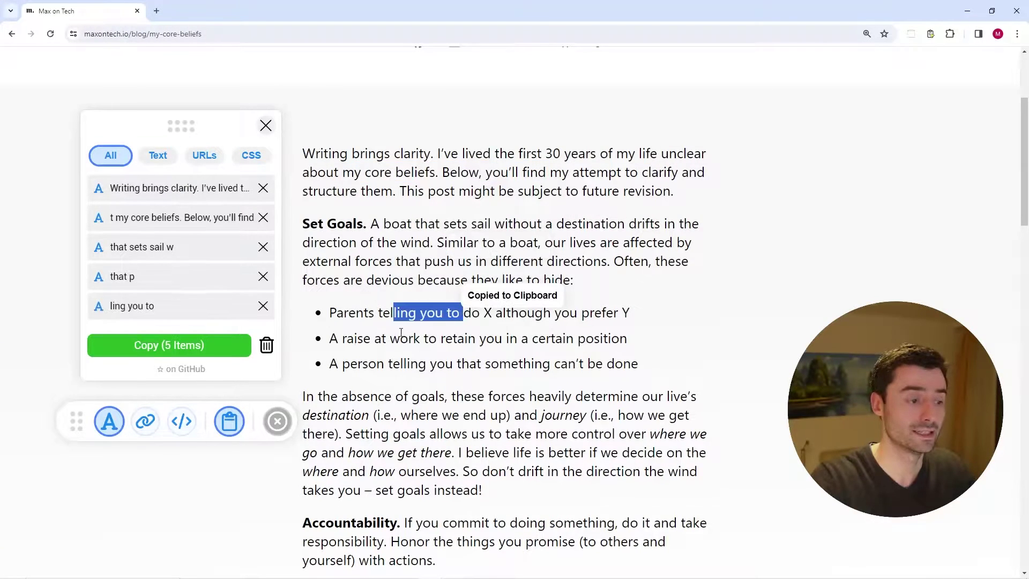
left_click_drag(398, 338, 488, 338)
left_click_drag(407, 363, 484, 364)
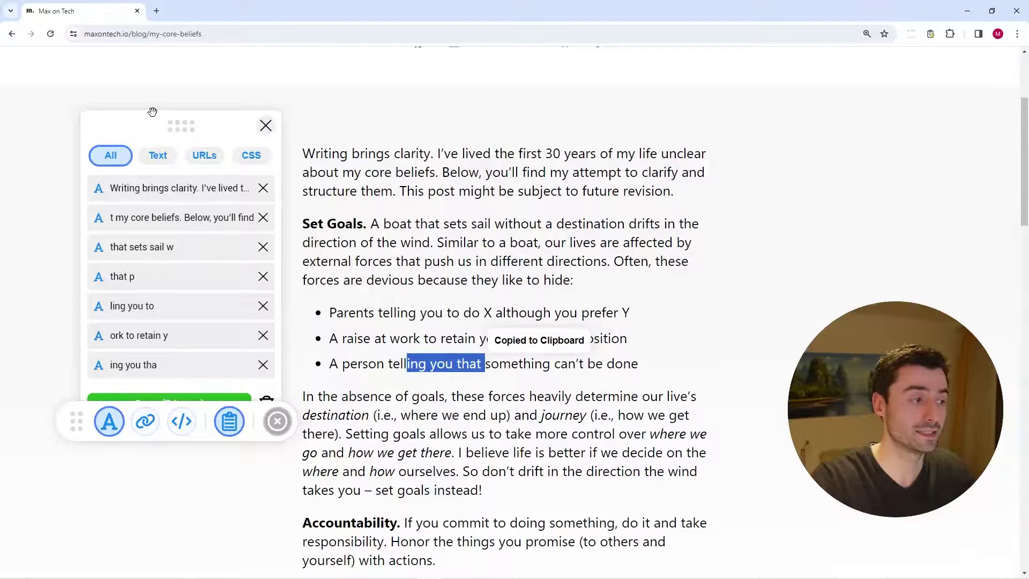
Nudge the clipboard panel upward, close it, and reopen it with the Clipboard button
left_click_drag(165, 122, 171, 70)
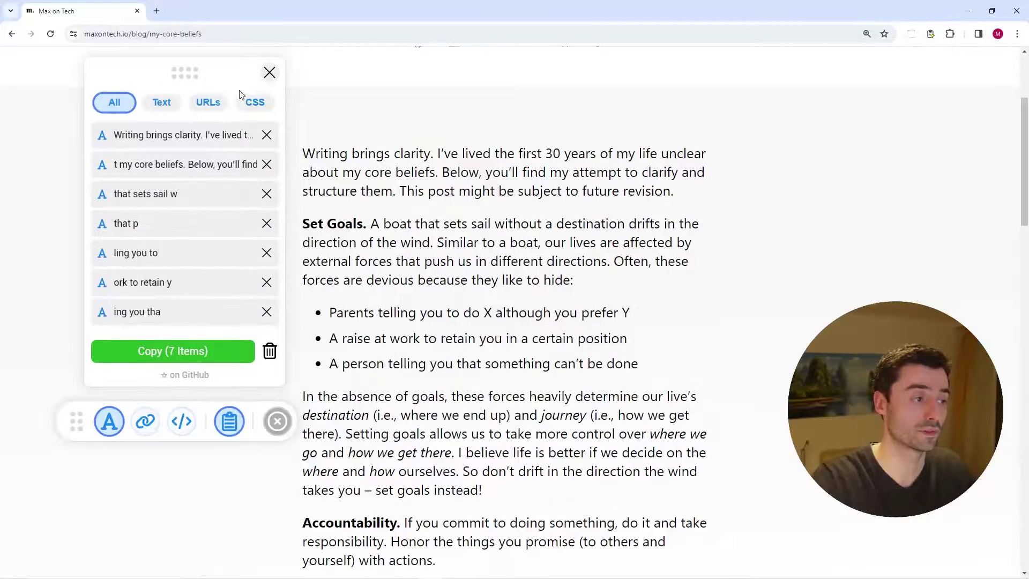
left_click(269, 73)
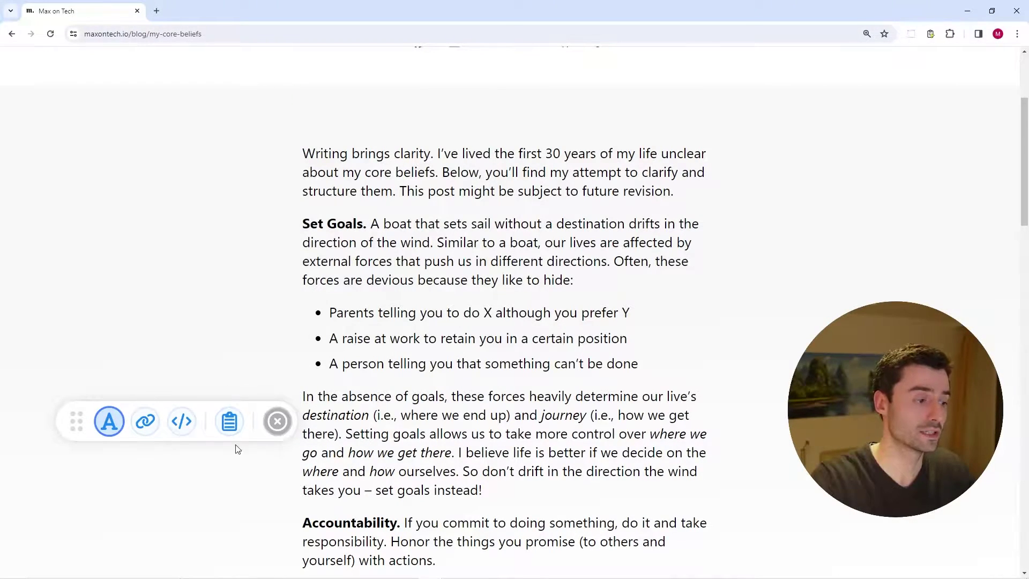
left_click(231, 426)
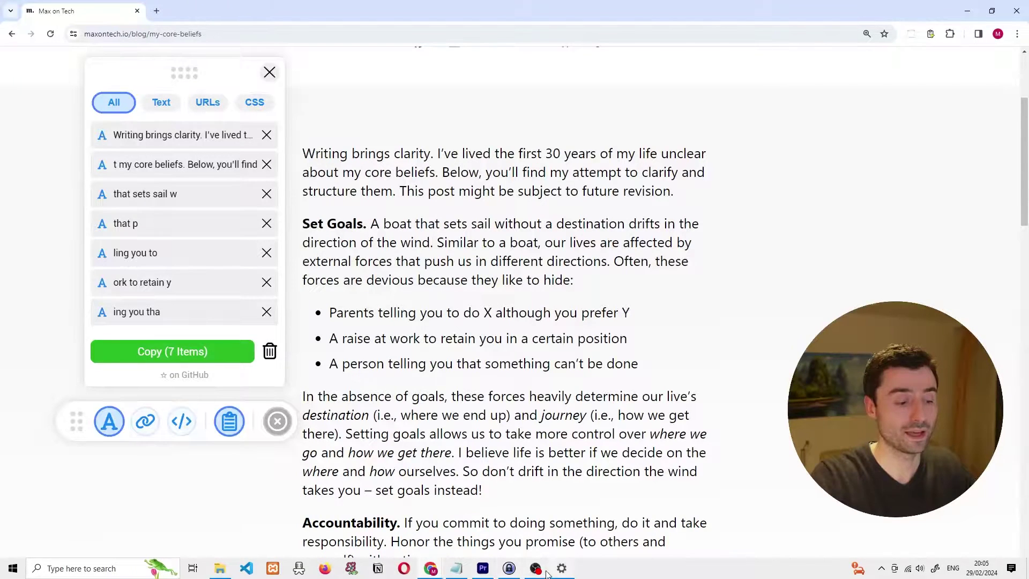
Replace the old Notepad text with the seven pasted snippets
left_click(457, 568)
left_click_drag(533, 265, 433, 128)
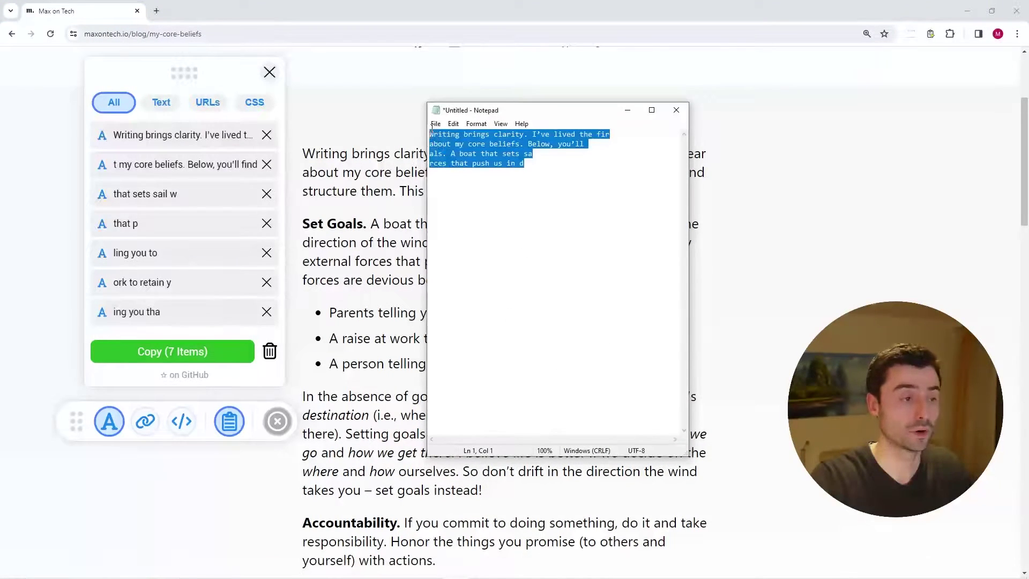
key("Delete")
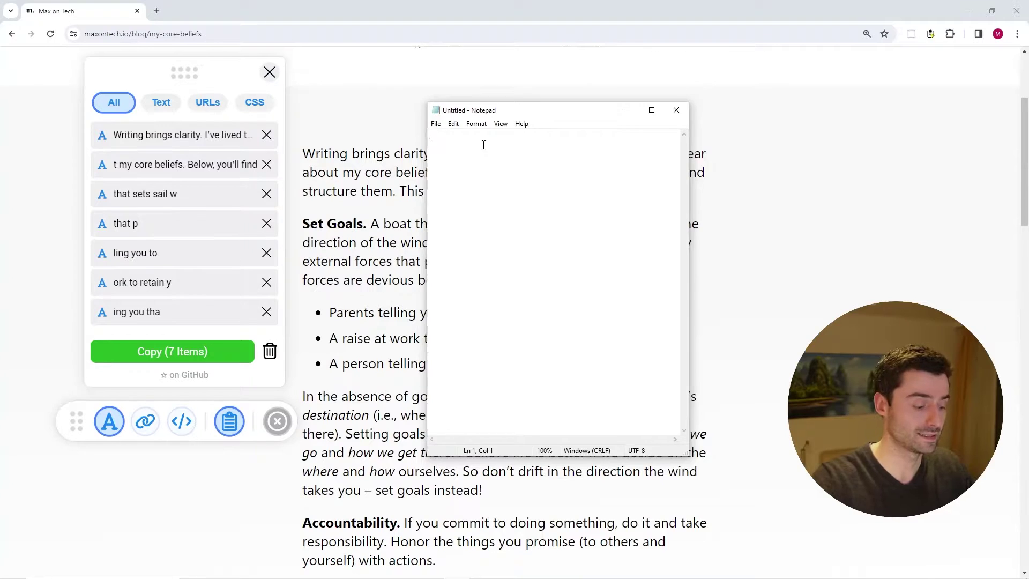
key("ctrl+v")
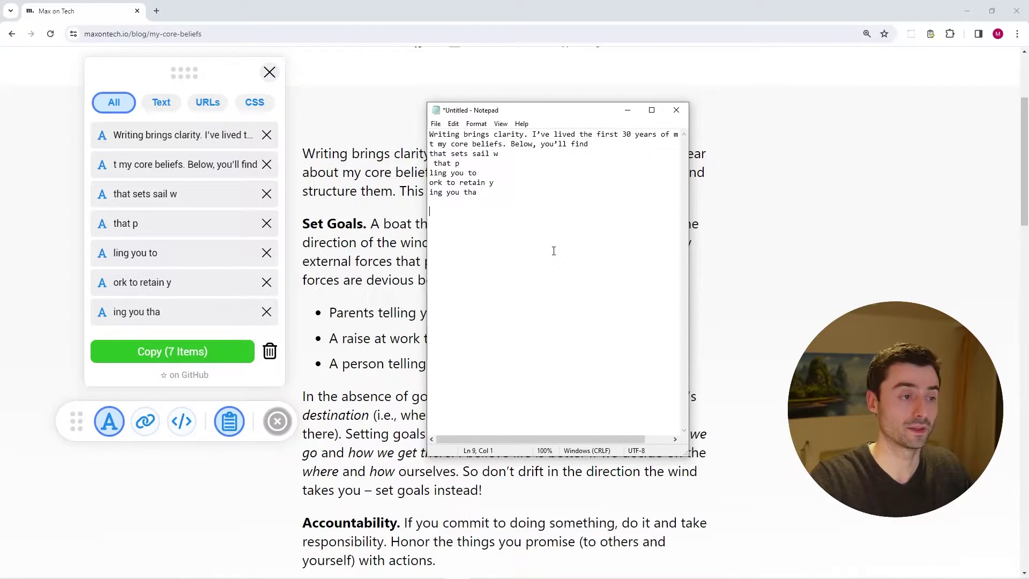
Minimize Notepad and remove the stored snippets from the Click to Copy list
left_click(628, 110)
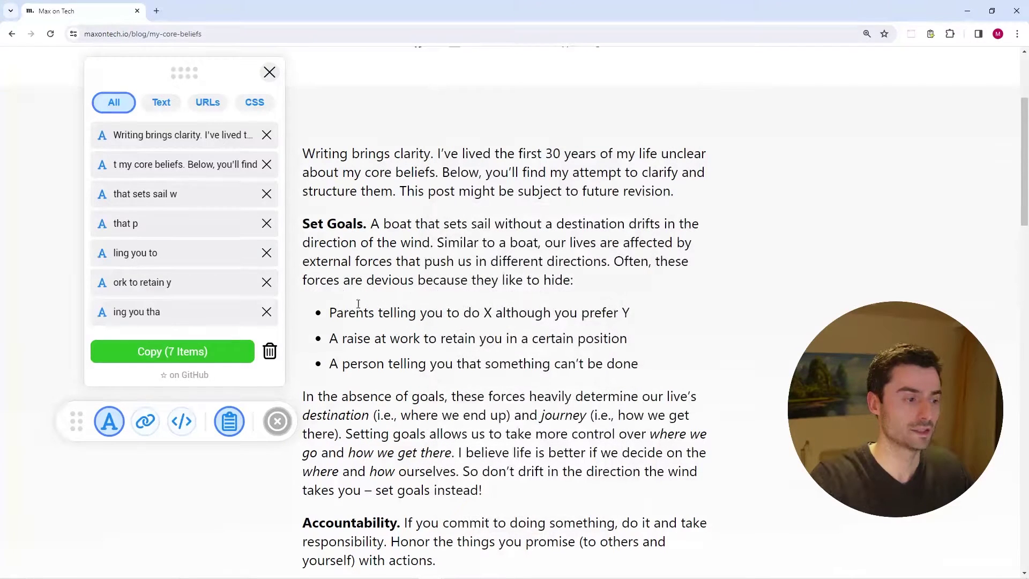
left_click(267, 135)
left_click(267, 135)
left_click(267, 135)
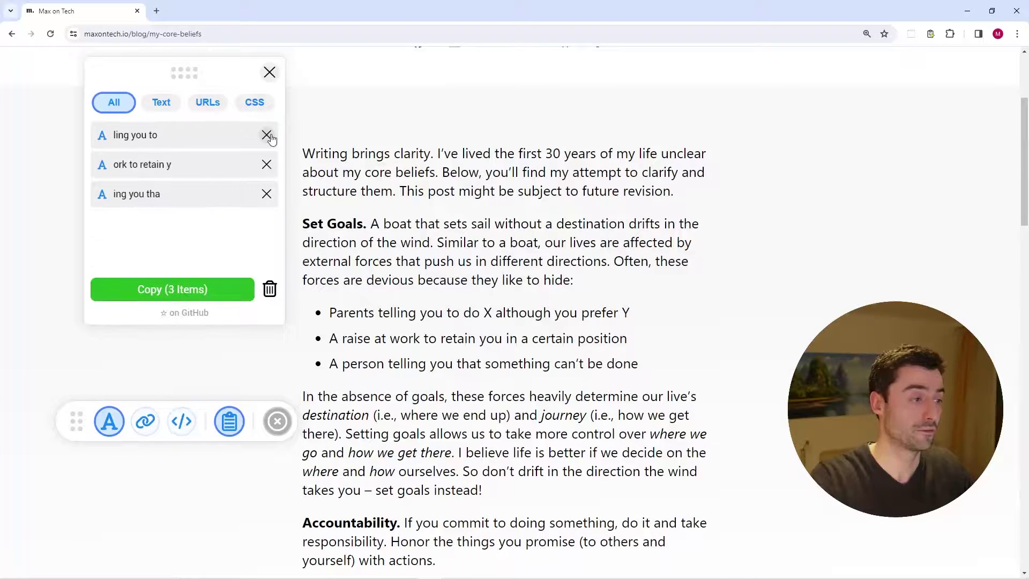
left_click(267, 135)
left_click(267, 135)
scroll(505, 311, "up", 1)
scroll(505, 310, "up", 2)
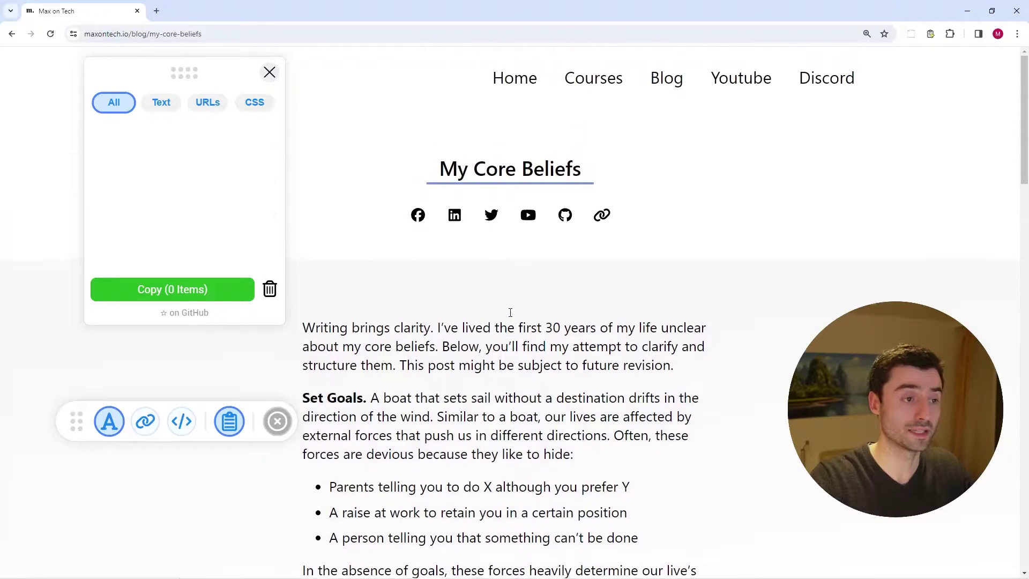
Turn on Copy URLs, inspect the Home link in DevTools, then close DevTools
left_click(145, 422)
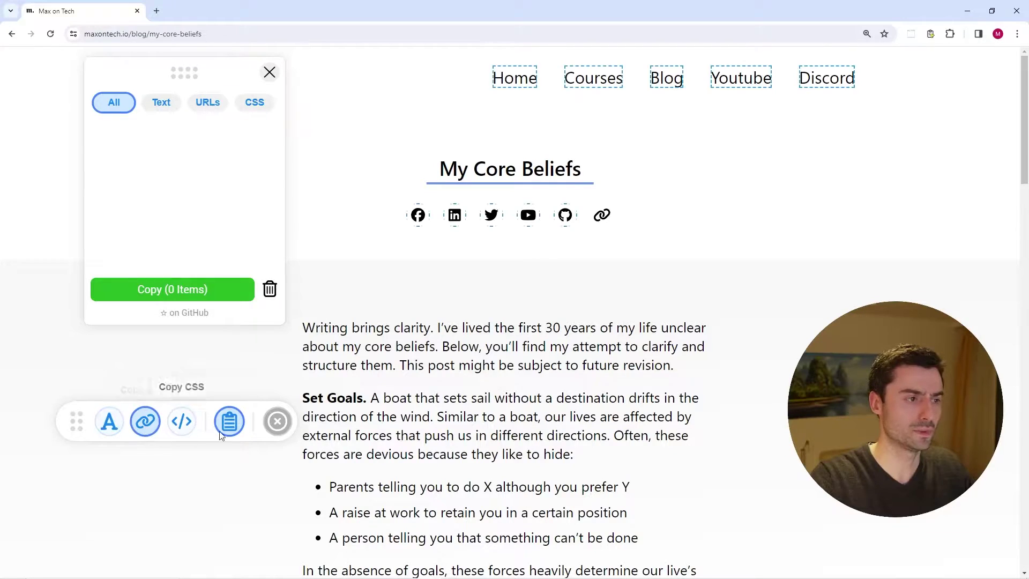
right_click(505, 74)
left_click(543, 199)
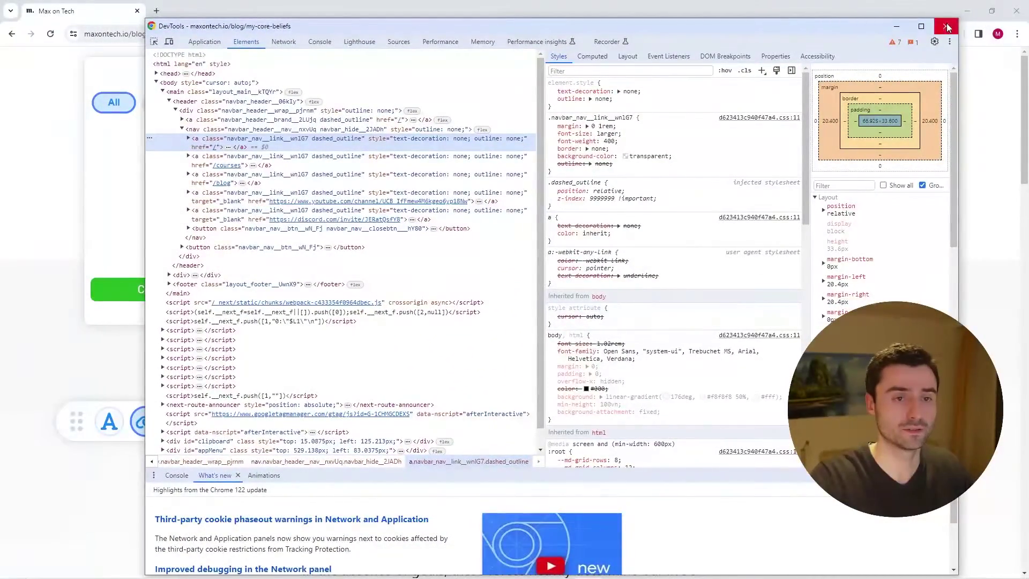
left_click(945, 25)
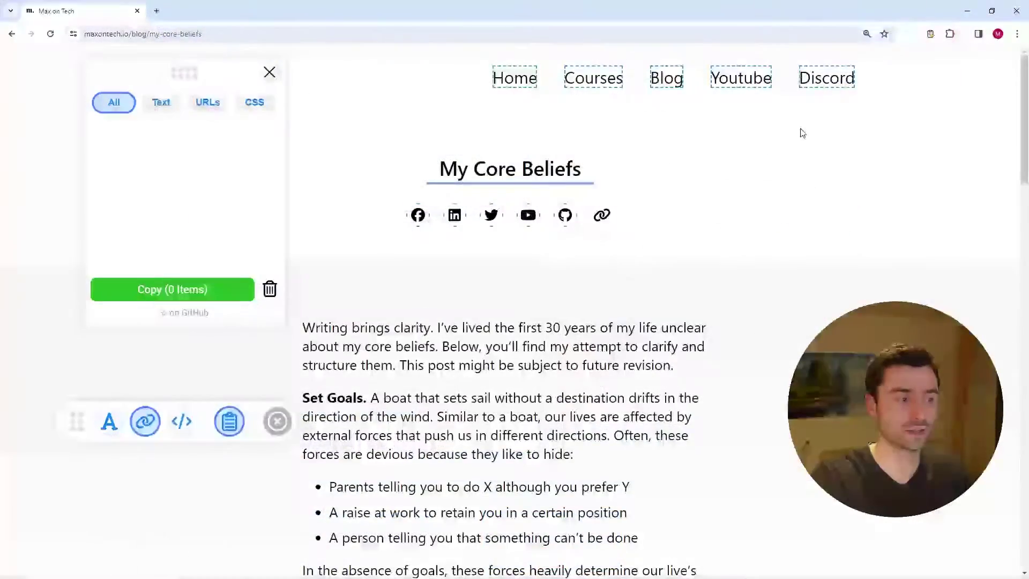
Copy the Home, Courses, Blog, Youtube and Discord navigation link addresses
left_click(142, 432)
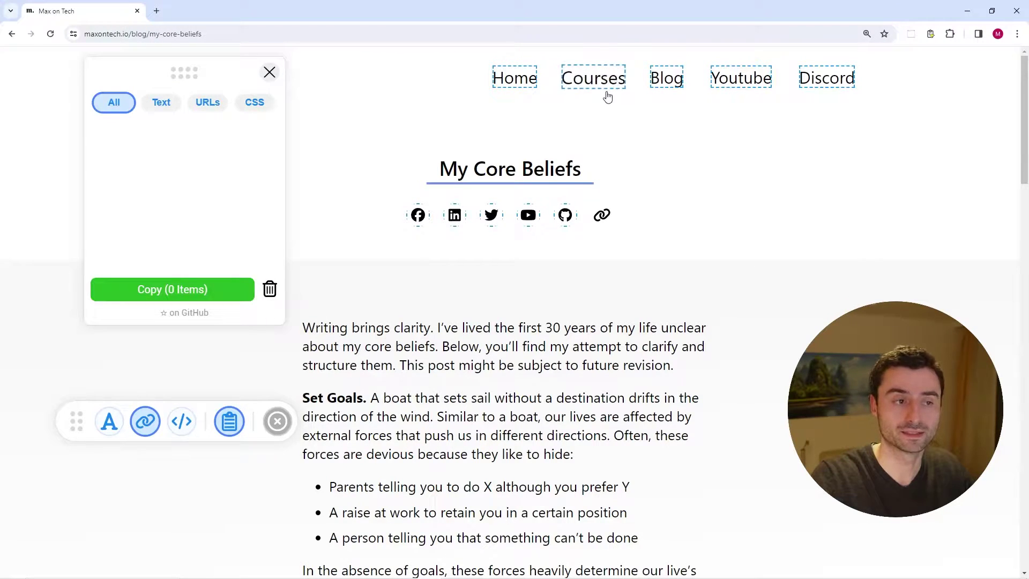
left_click(521, 88)
left_click(593, 83)
left_click(666, 82)
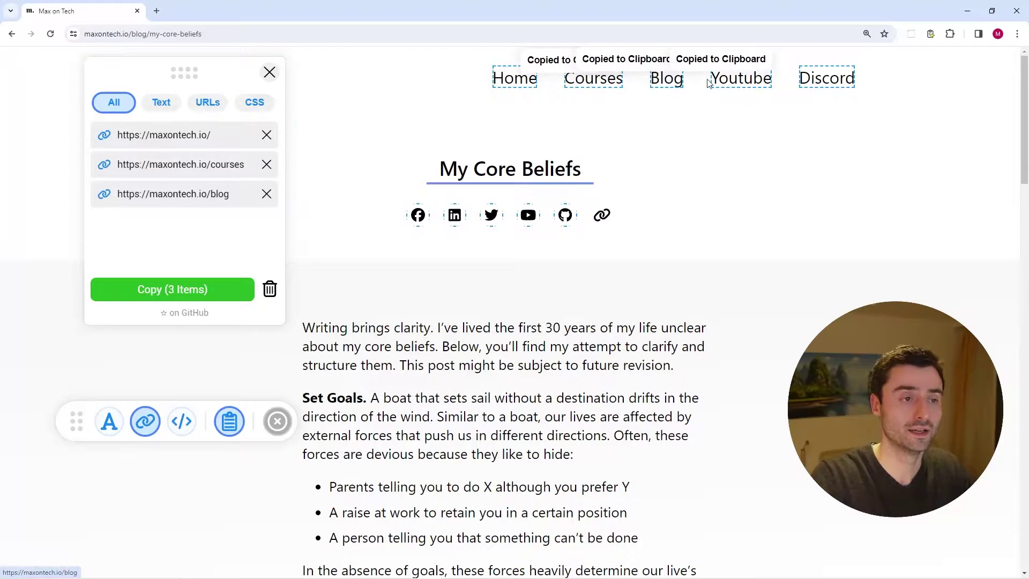
left_click(740, 82)
left_click(806, 85)
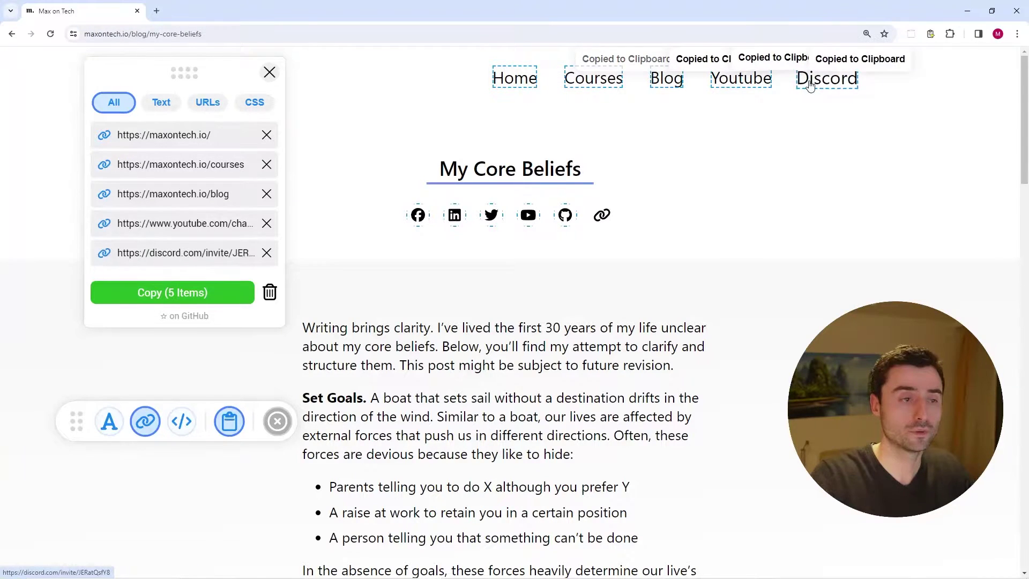
Copy the Facebook, LinkedIn, Twitter, YouTube and GitHub icon links, then move the toolbar up
left_click(418, 215)
left_click(454, 215)
left_click(490, 216)
left_click(528, 216)
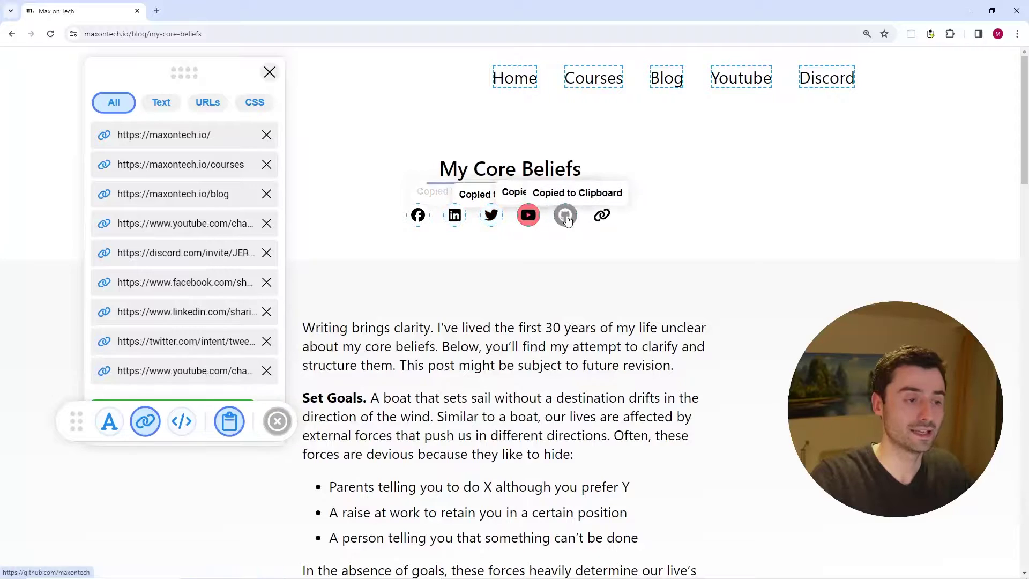
left_click(565, 215)
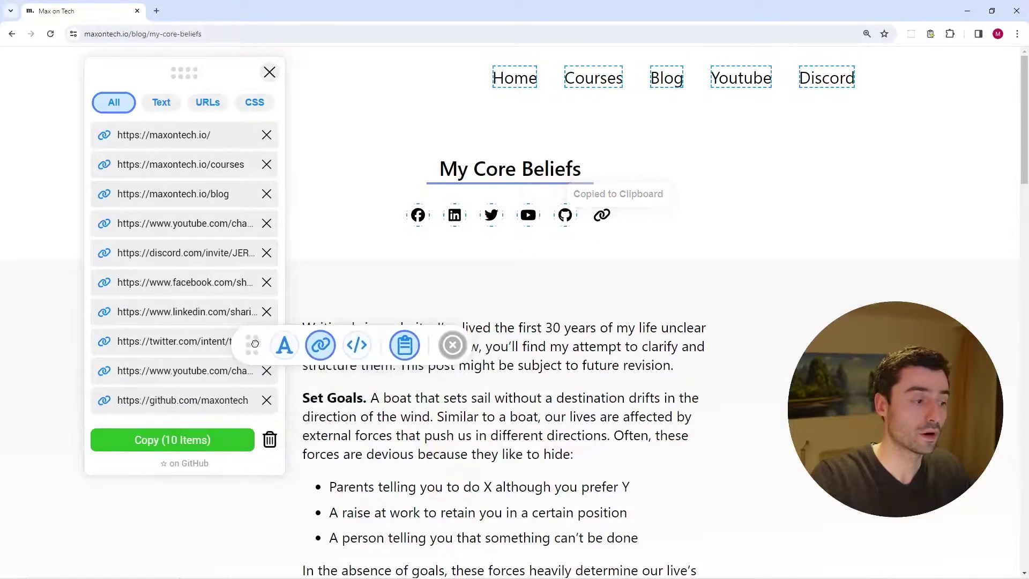
mouse_move(69, 420)
left_mouse_down()
mouse_move(320, 298)
mouse_move(327, 282)
left_mouse_up()
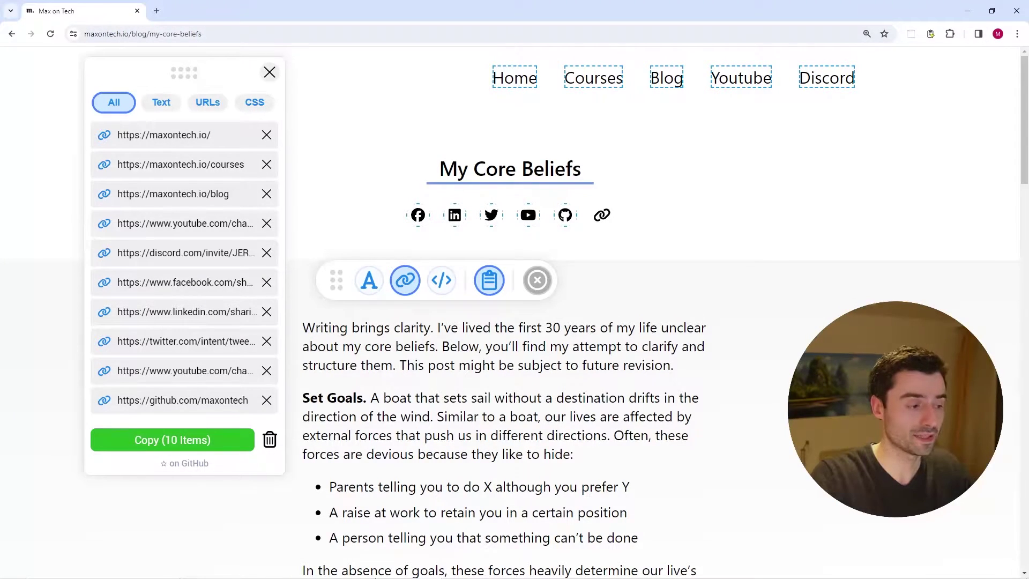
Paste the ten URLs over the note's previous text in Notepad, then minimize Notepad
left_click(457, 568)
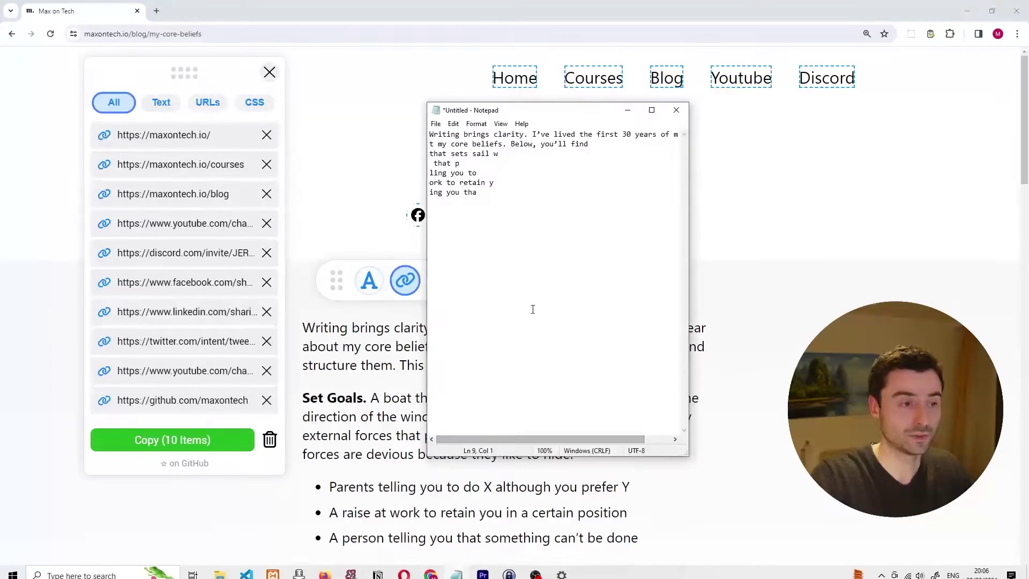
left_click_drag(532, 308, 407, 136)
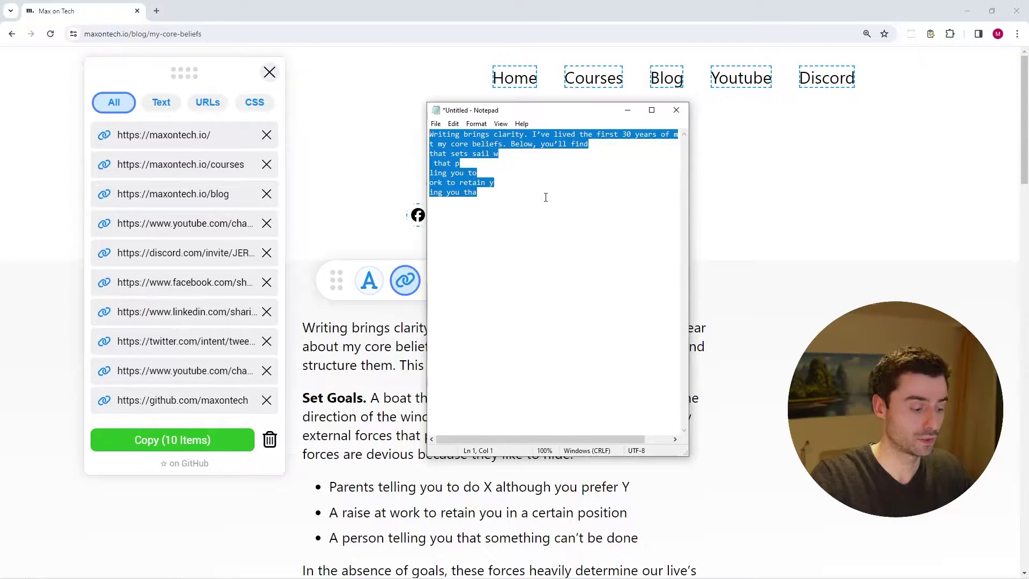
key("ctrl+v")
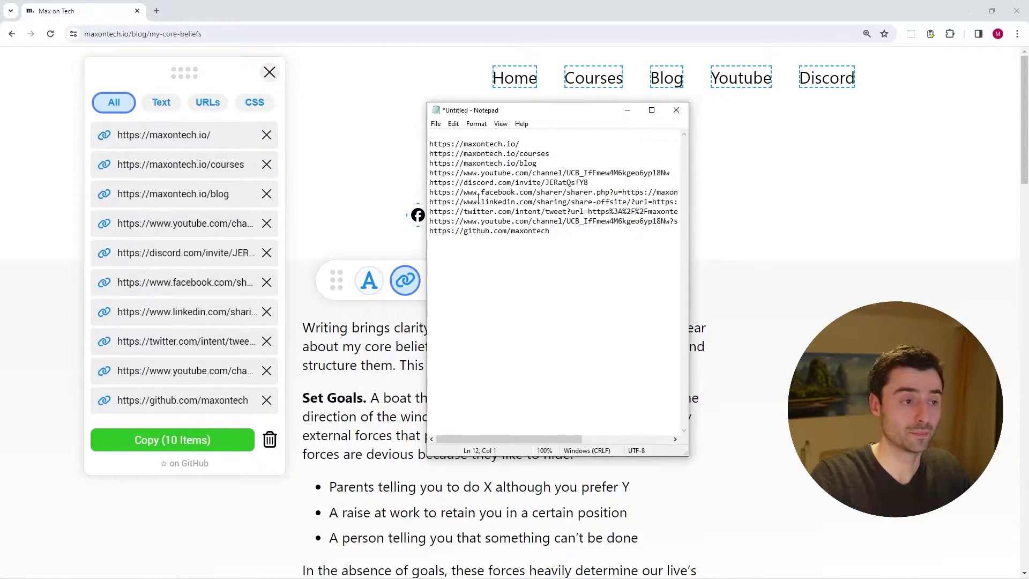
left_click_drag(450, 139, 563, 237)
left_click(584, 276)
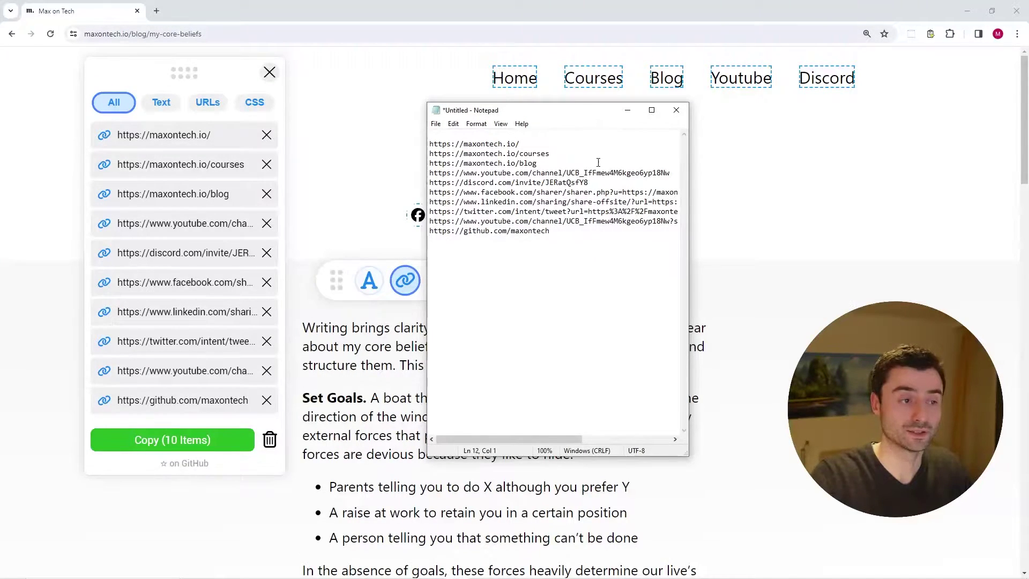
left_click(628, 111)
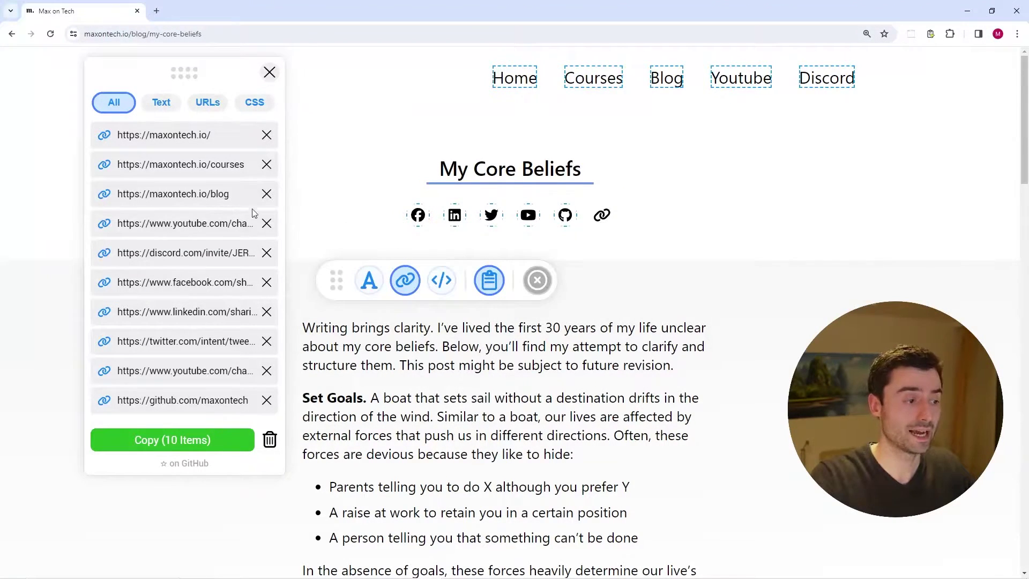
Delete two URL rows individually, then clear the remaining items with the trash icon
left_click(266, 138)
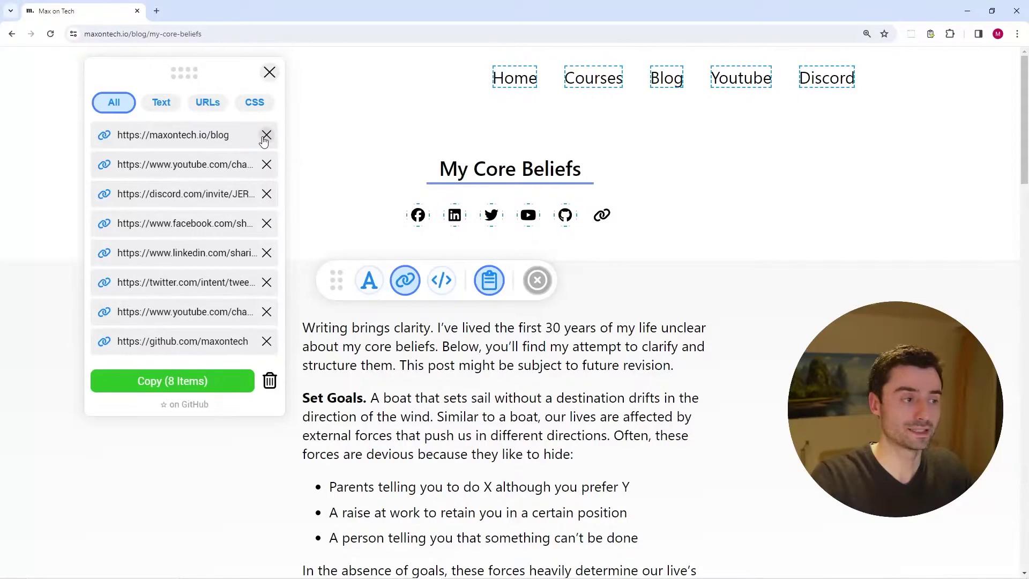
left_click(266, 136)
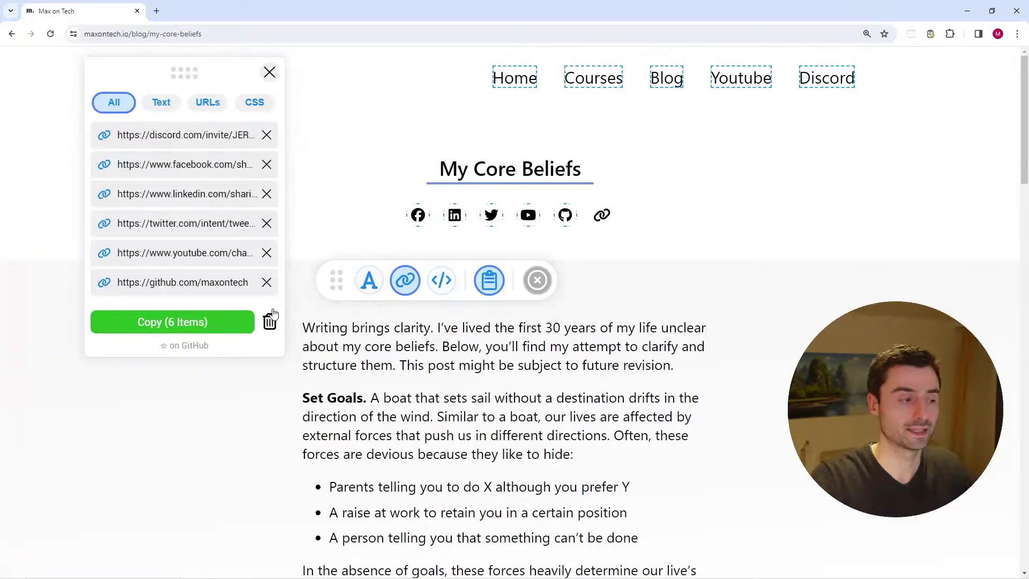
left_click(268, 321)
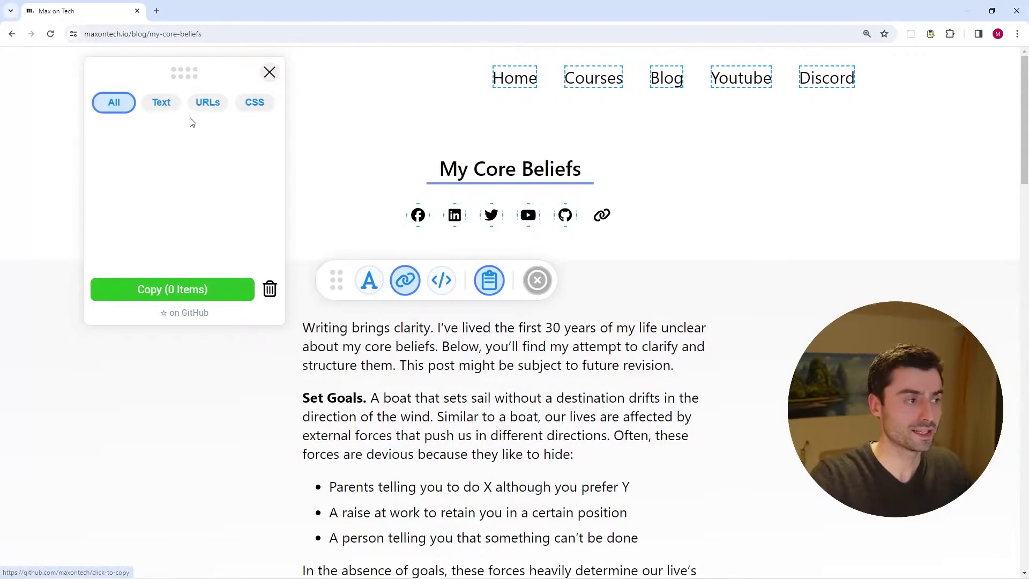
Cycle the Text, URL, CSS and All filters, then capture a first-paragraph text snippet
left_click(162, 103)
left_click(211, 103)
left_click(256, 108)
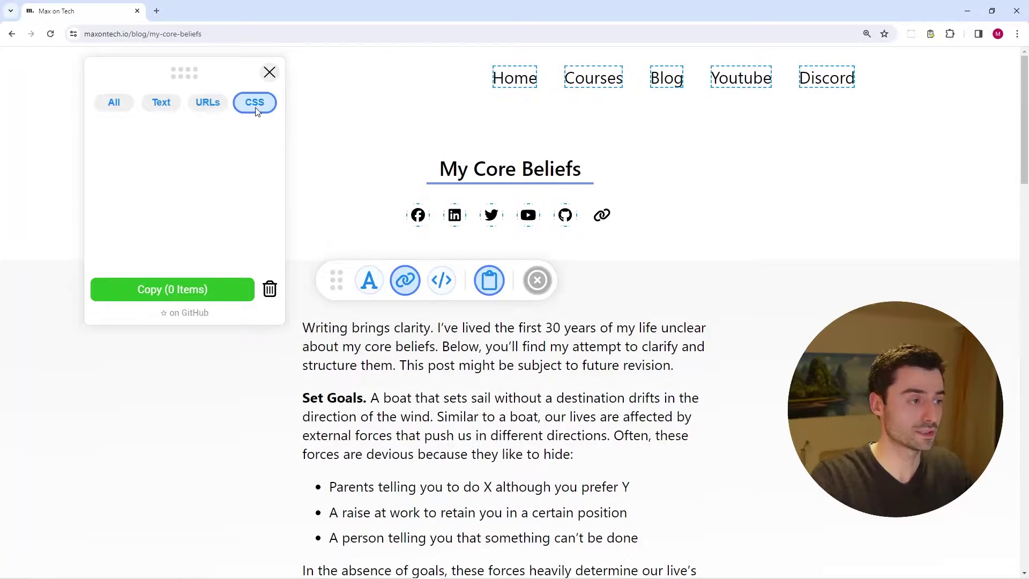
left_click(112, 107)
left_click(369, 279)
mouse_move(351, 328)
left_mouse_down()
mouse_move(460, 327)
mouse_move(460, 346)
left_mouse_up()
Capture the Home, Courses and Blog link URLs, then check the Text and URL filters
left_click(405, 281)
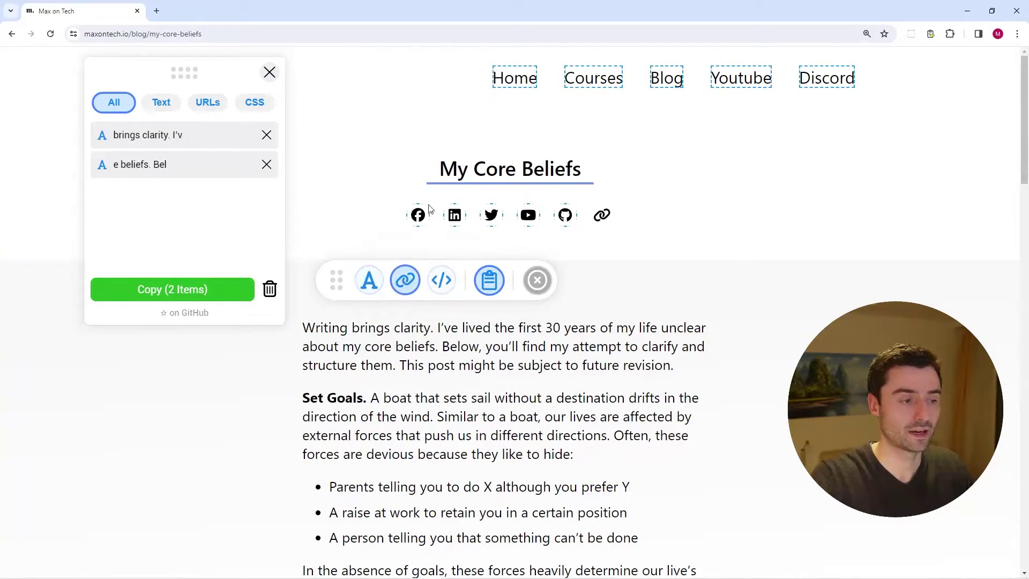
left_click(509, 75)
left_click(580, 78)
left_click(663, 77)
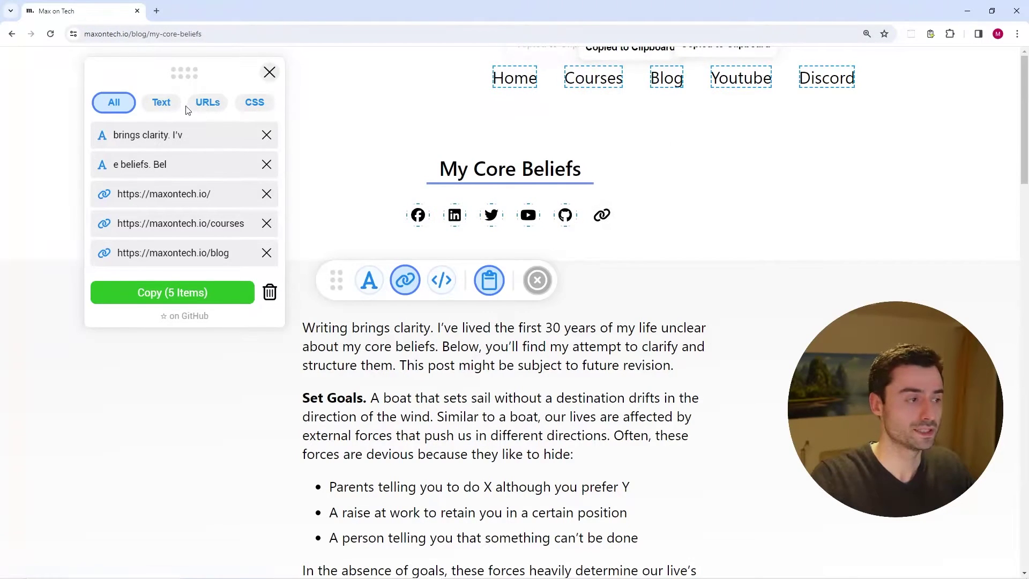
left_click(160, 103)
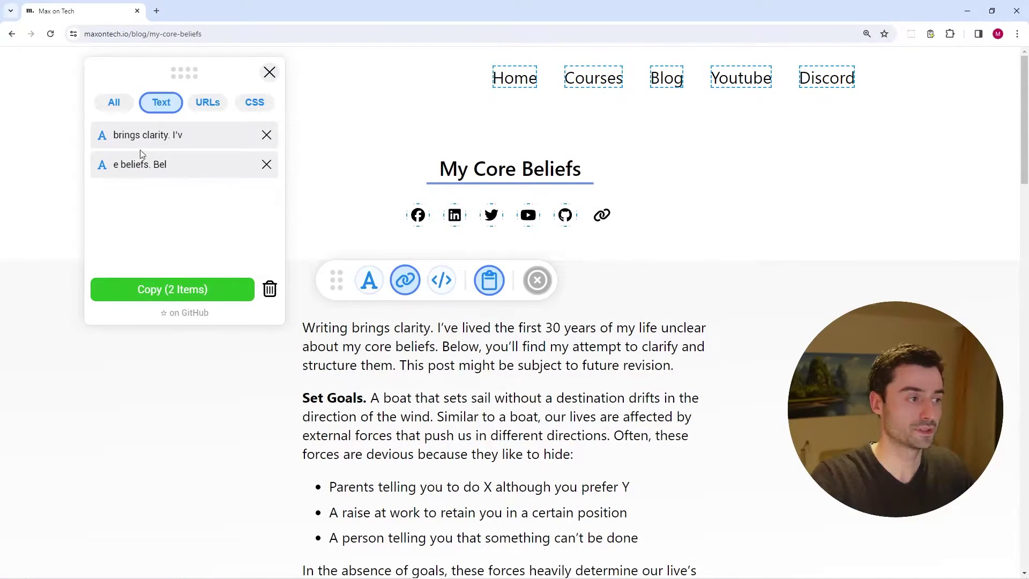
left_click(214, 105)
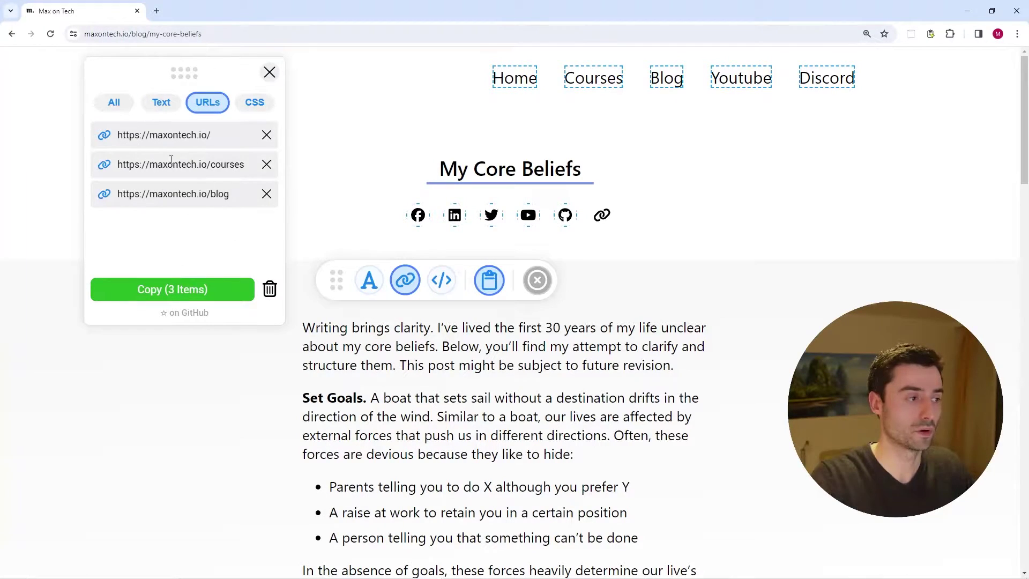
left_click(115, 104)
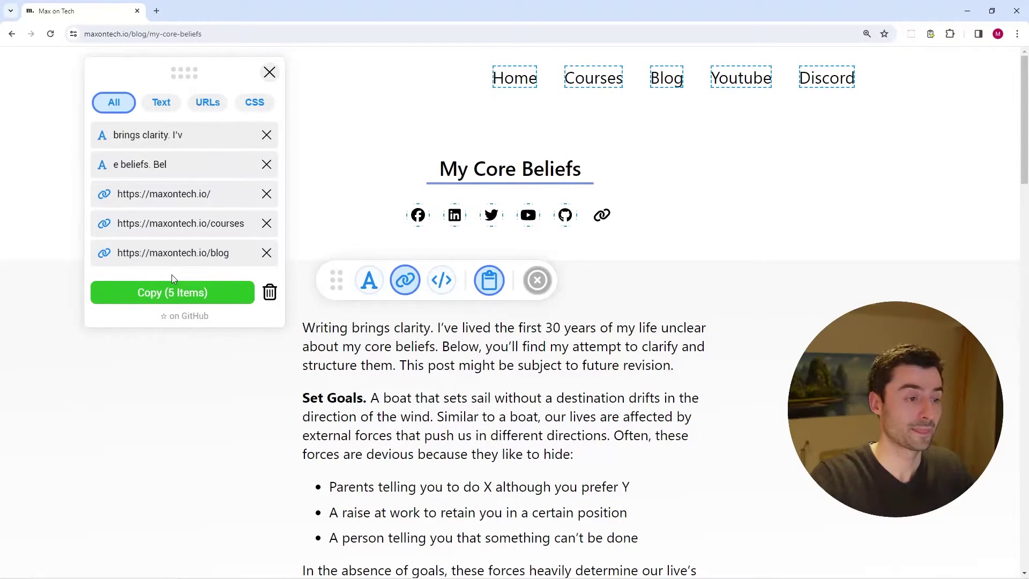
Delete the three URL items and two text items, then turn off link copying
left_click(265, 253)
left_click(266, 223)
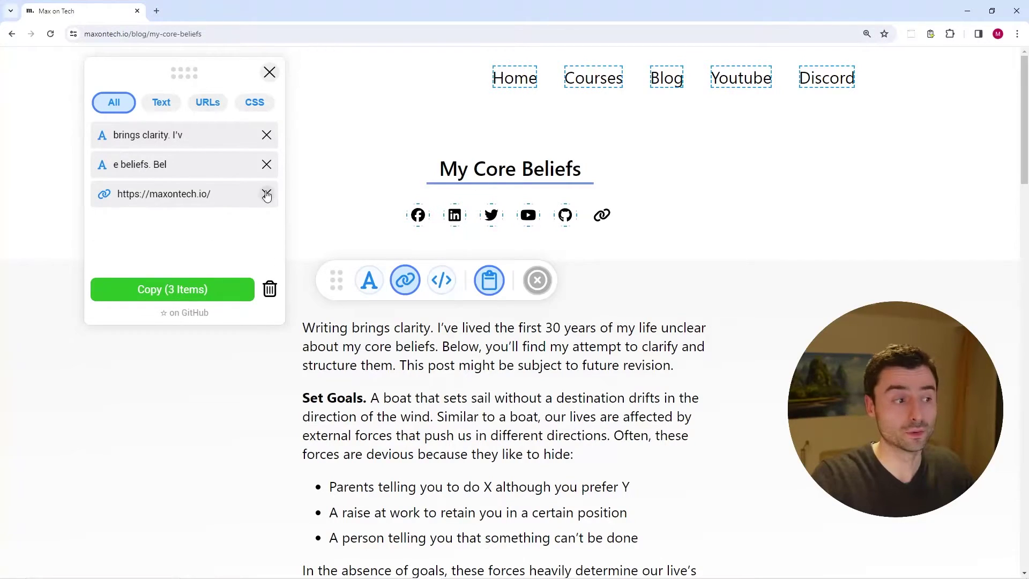
left_click(266, 194)
left_click(266, 166)
left_click(267, 135)
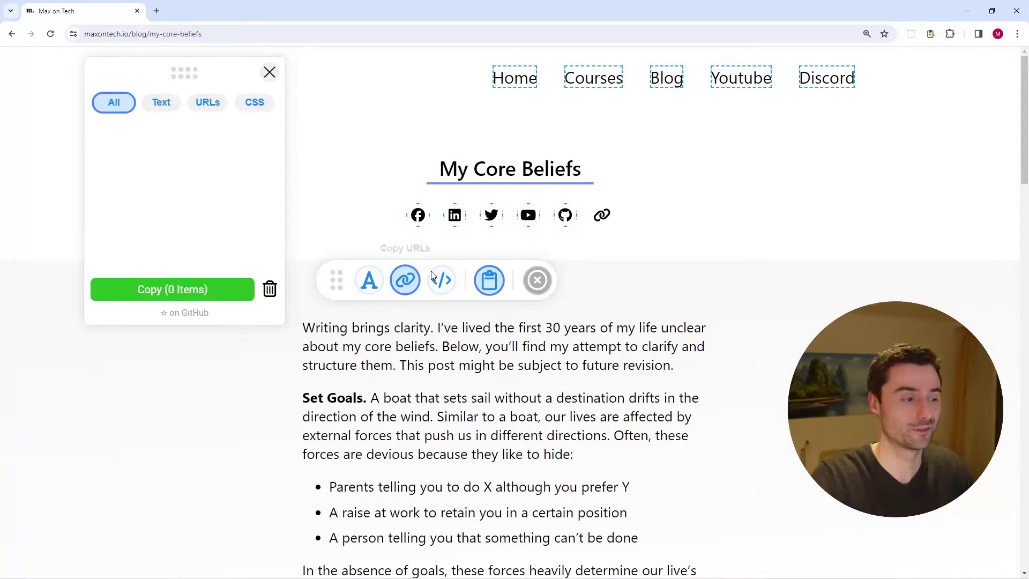
left_click(412, 278)
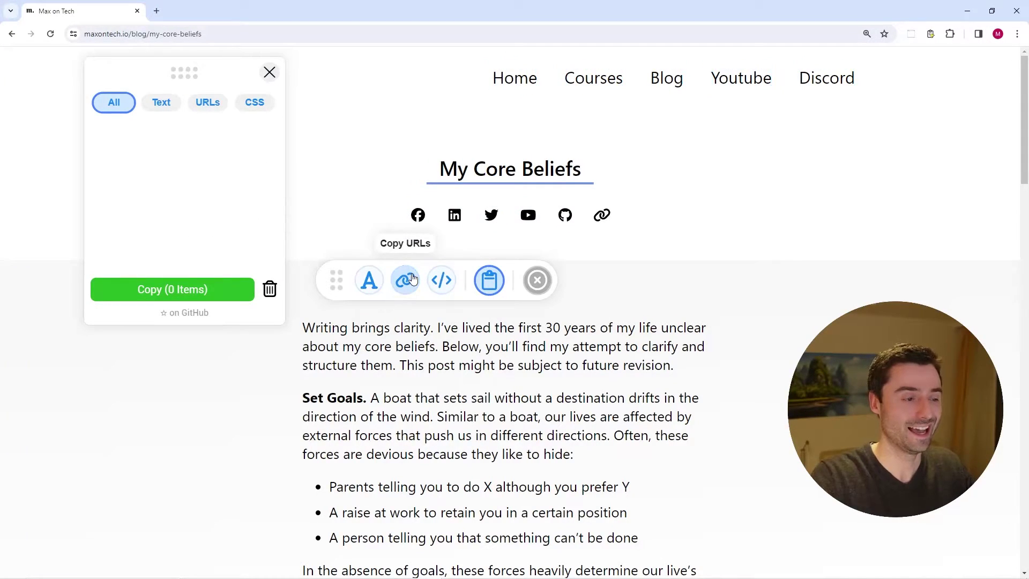
Capture CSS of the post title, social icons row and two surrounding sections, then check the CSS filter
left_click(441, 282)
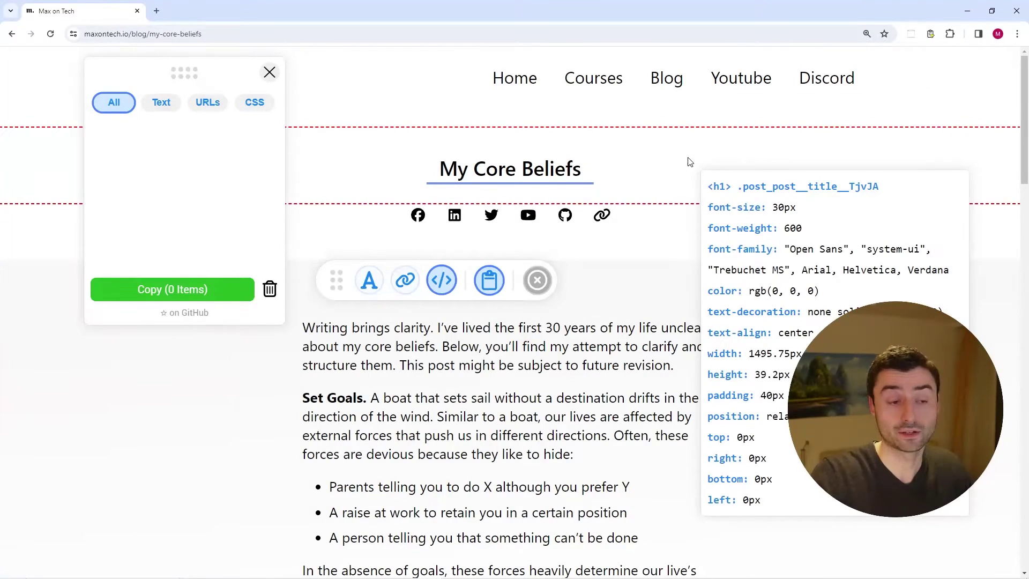
left_click(688, 162)
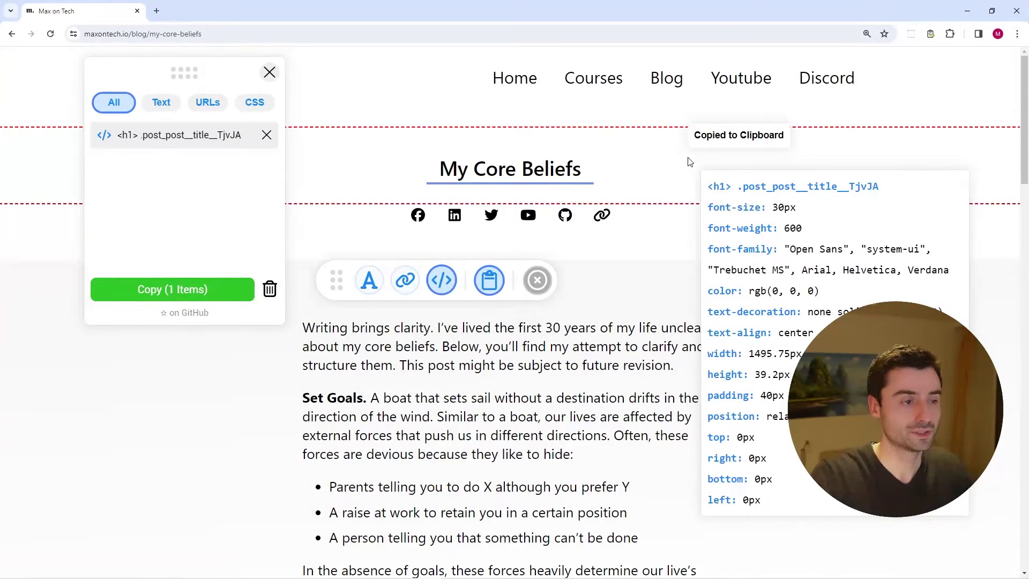
left_click(691, 214)
left_click(699, 256)
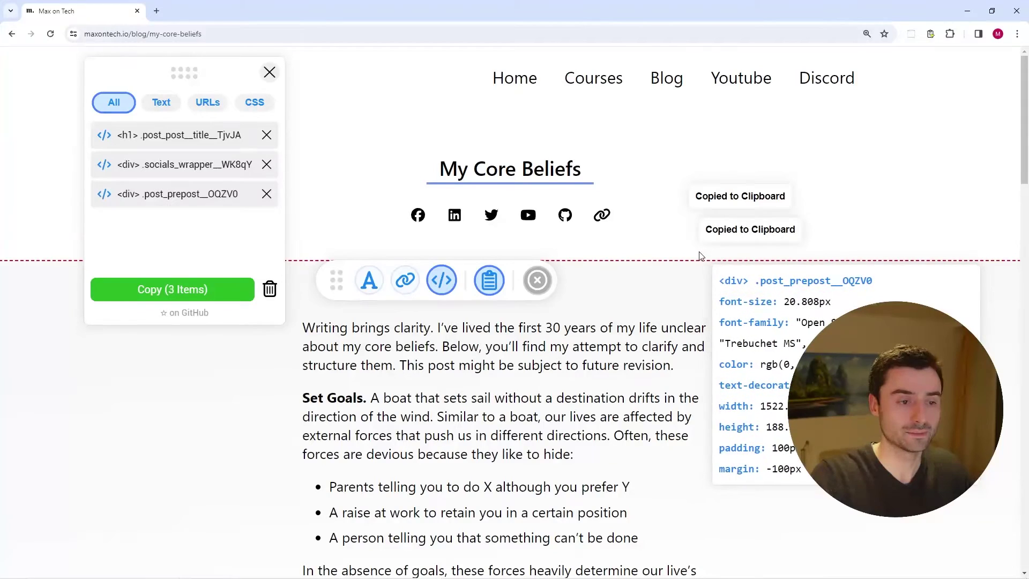
left_click(700, 277)
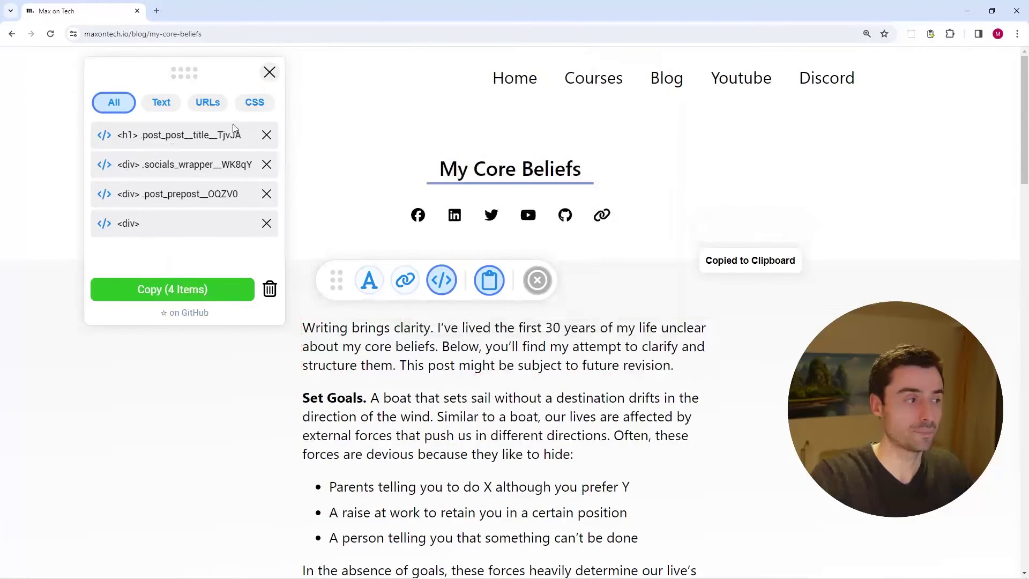
left_click(250, 109)
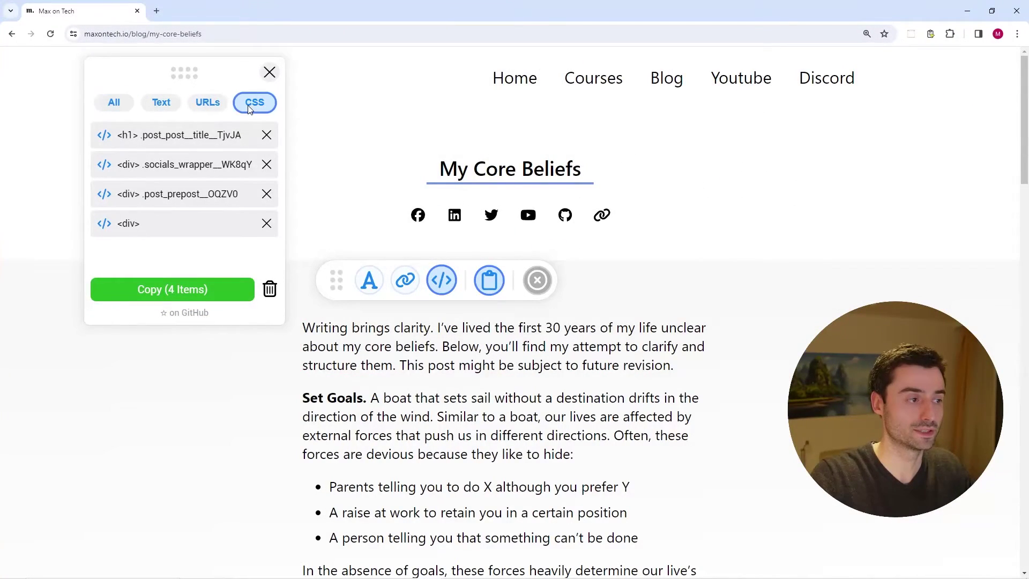
left_click(109, 105)
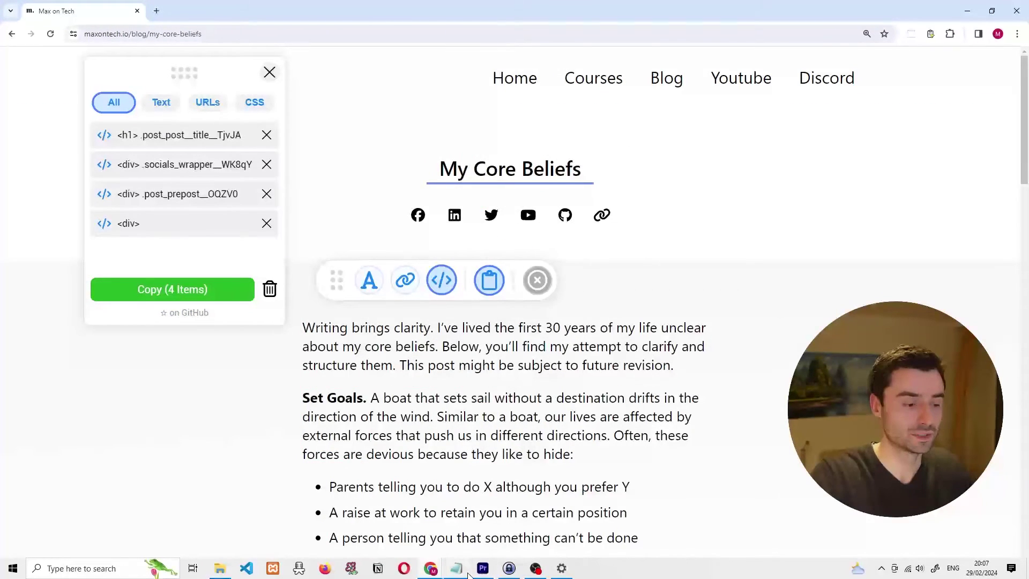
Replace the note's URLs with the copied CSS JSON, then minimize Notepad
left_click(457, 569)
key("ctrl+a")
key("ctrl+v")
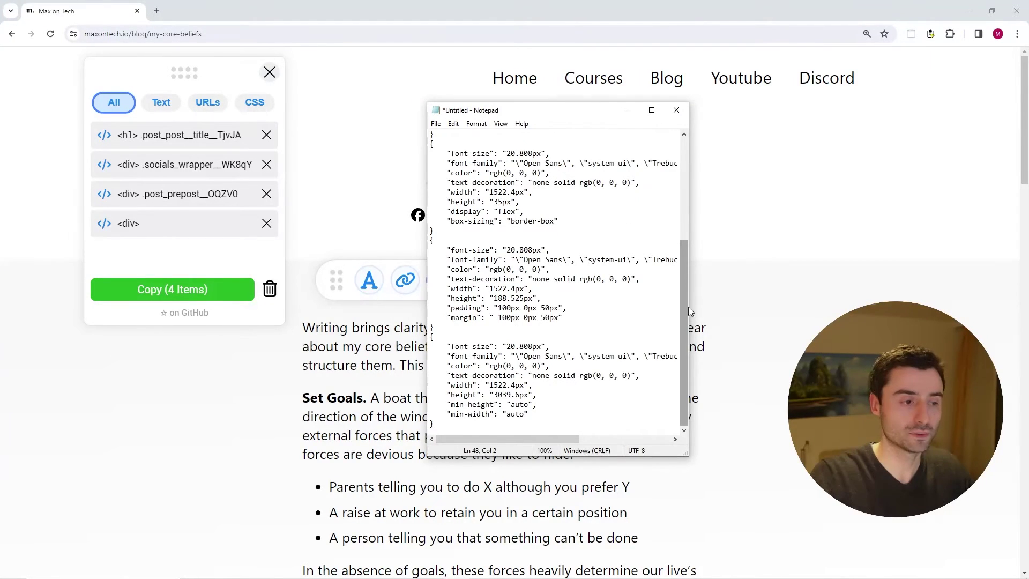
mouse_move(685, 304)
left_mouse_down()
mouse_move(676, 147)
mouse_move(680, 292)
left_mouse_up()
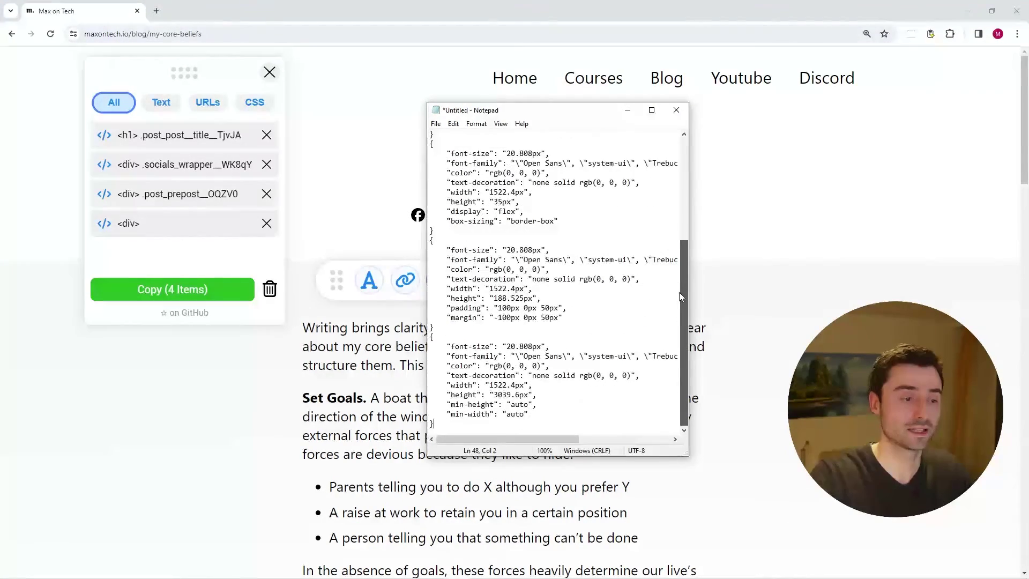
left_click(628, 111)
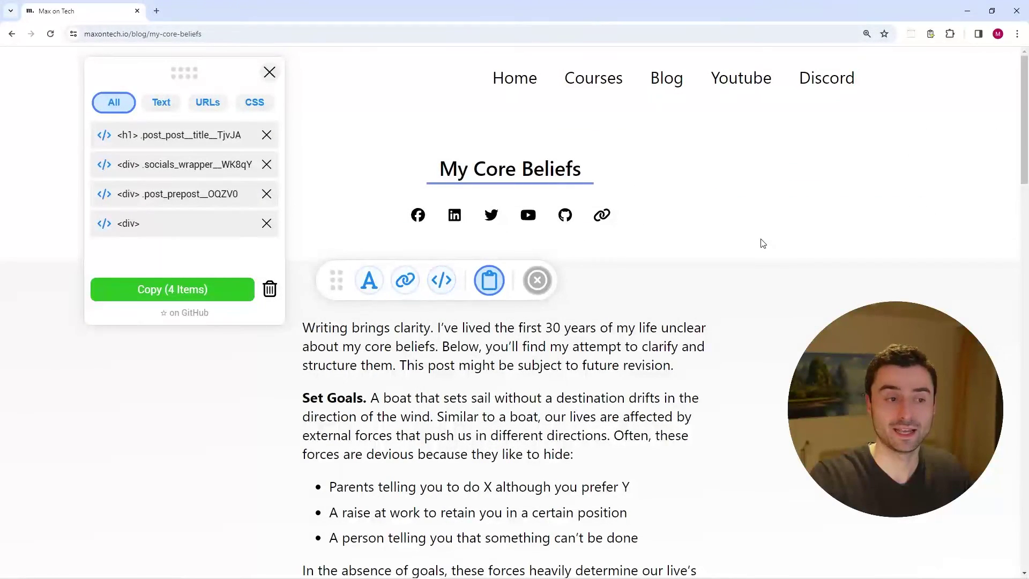